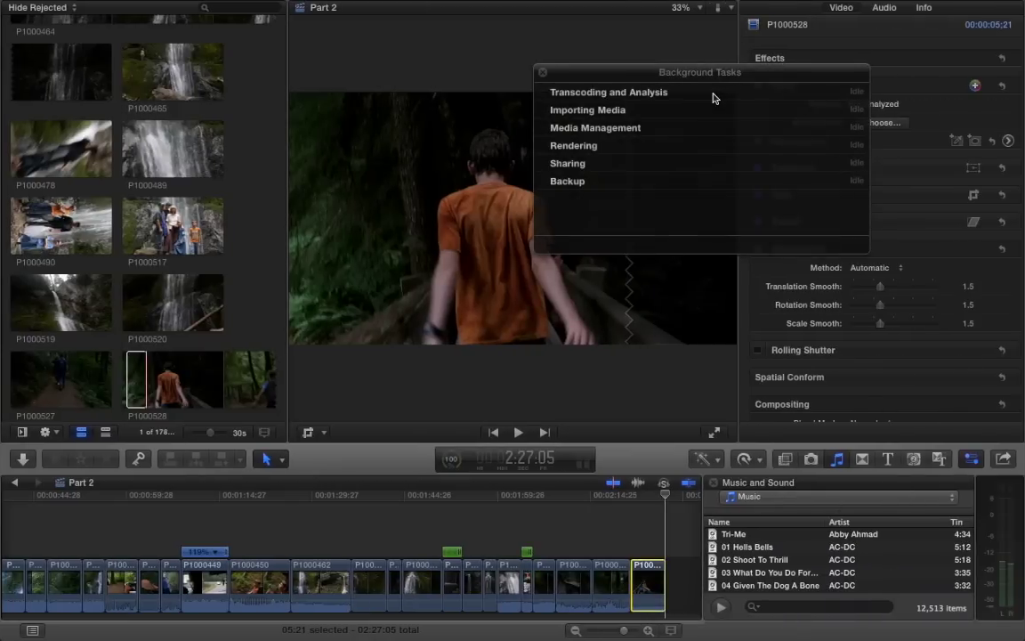
- Close the Background Tasks window and play the last timeline clip, P1000528, from its start with the sound muted
{"action": "left_click", "coordinate": [542, 76]}
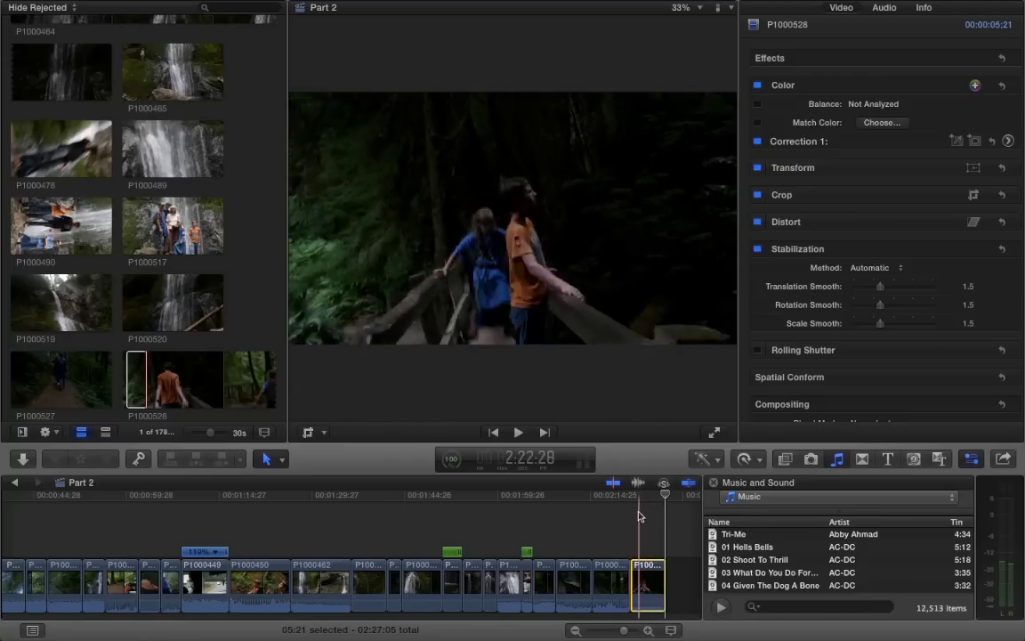
{"action": "left_click", "coordinate": [632, 518]}
{"action": "key", "text": "space"}
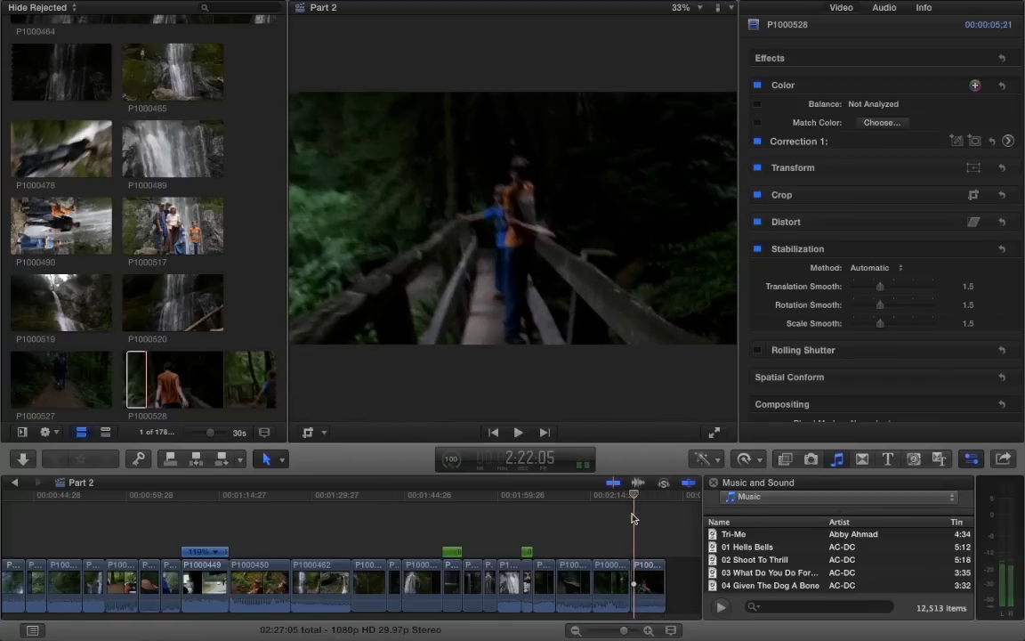
{"action": "key", "text": "XF86AudioMute"}
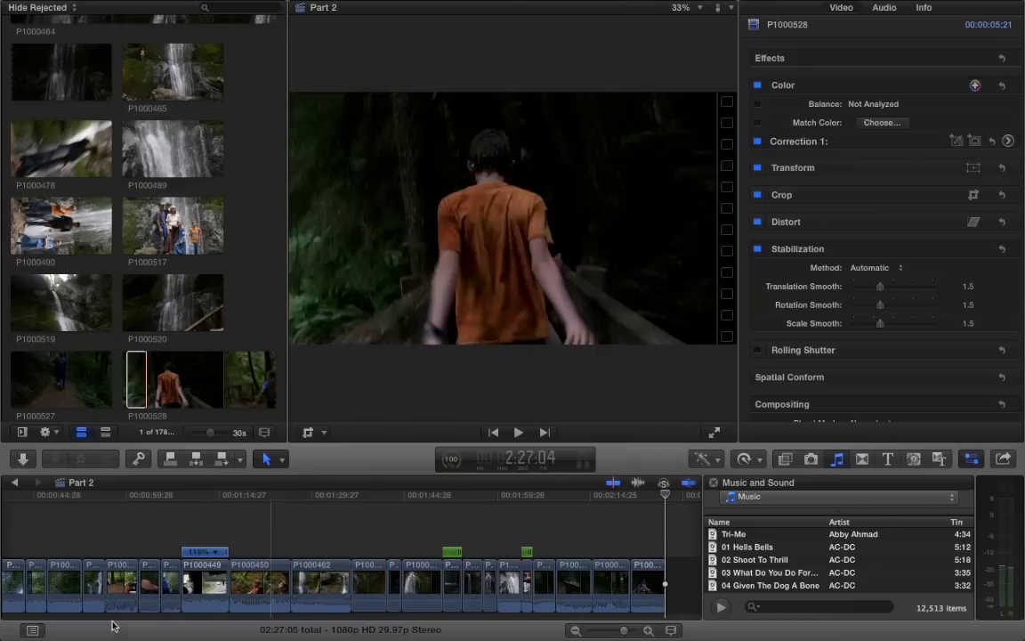
{"action": "left_click", "coordinate": [68, 534]}
{"action": "scroll", "coordinate": [71, 579], "scroll_direction": "left", "scroll_amount": 6}
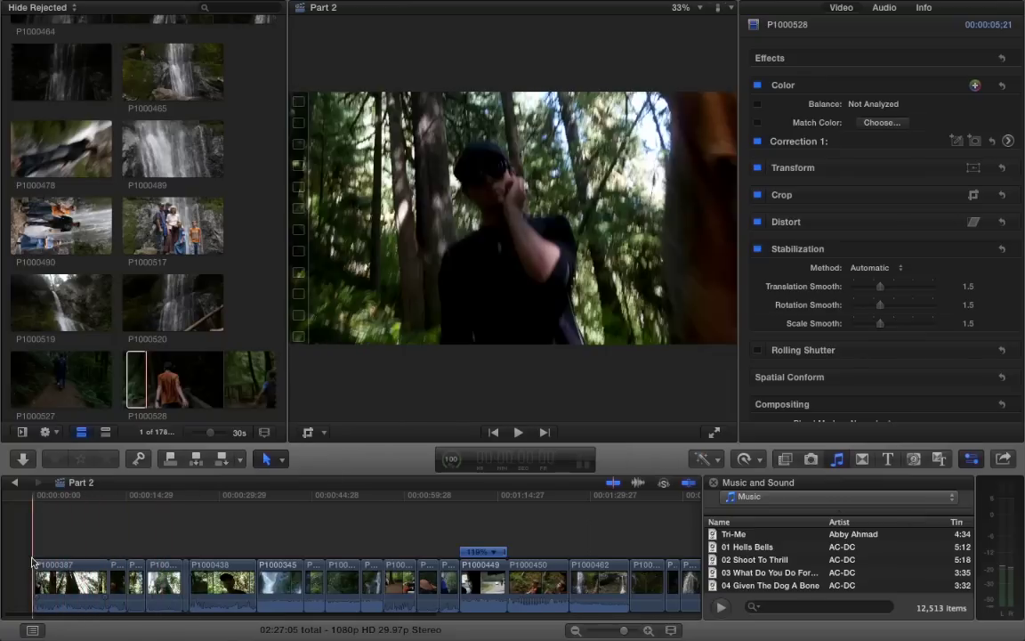
- Preview clip P1000520 in the browser, select it and display its file information
{"action": "left_click", "coordinate": [173, 347]}
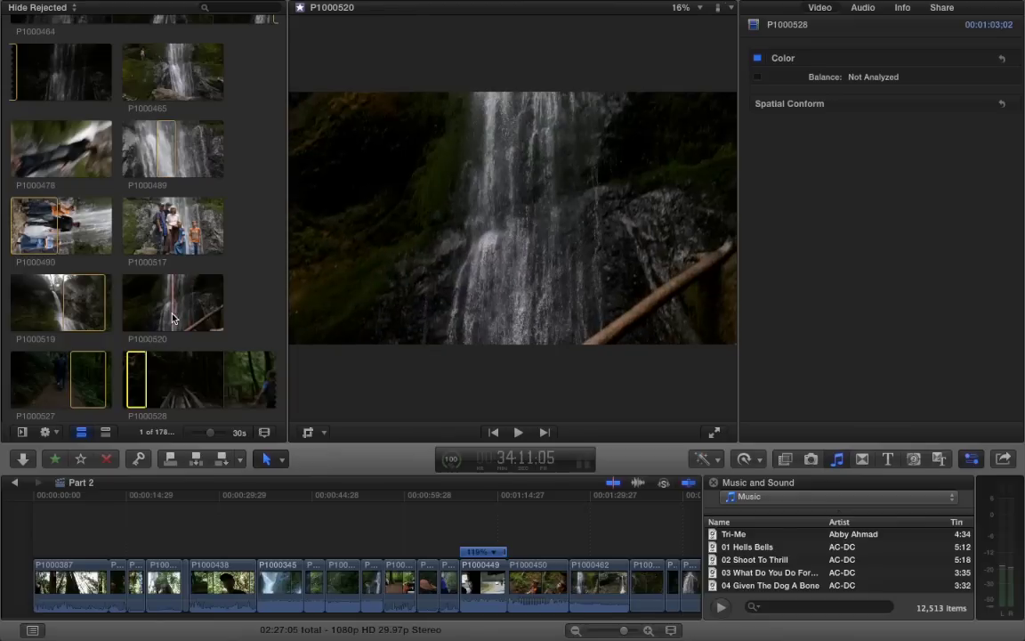
{"action": "key", "text": "space"}
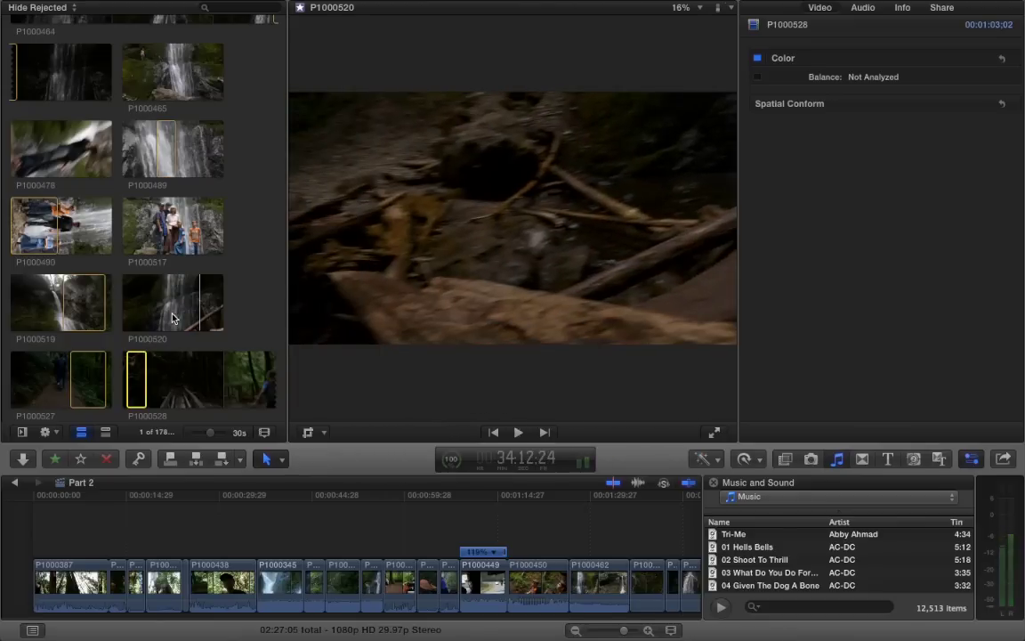
{"action": "key", "text": "space"}
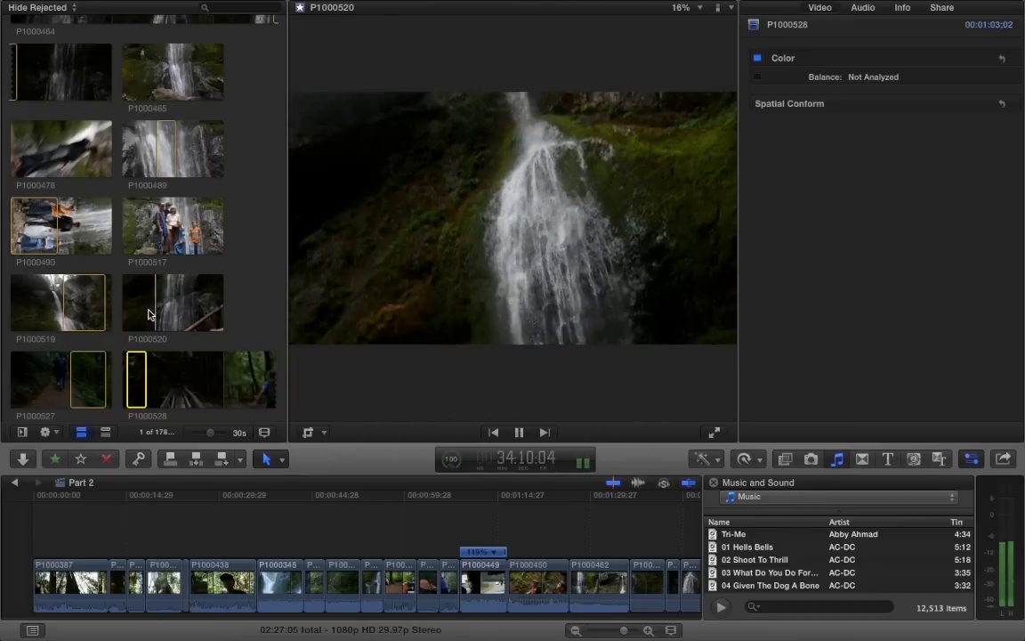
{"action": "left_click", "coordinate": [147, 307]}
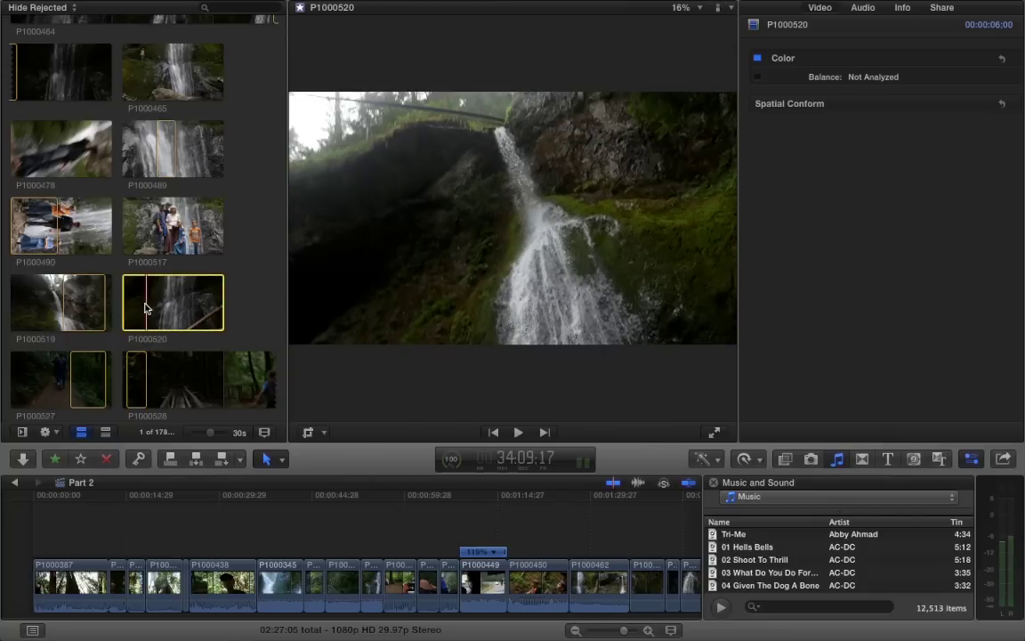
{"action": "left_click", "coordinate": [903, 8]}
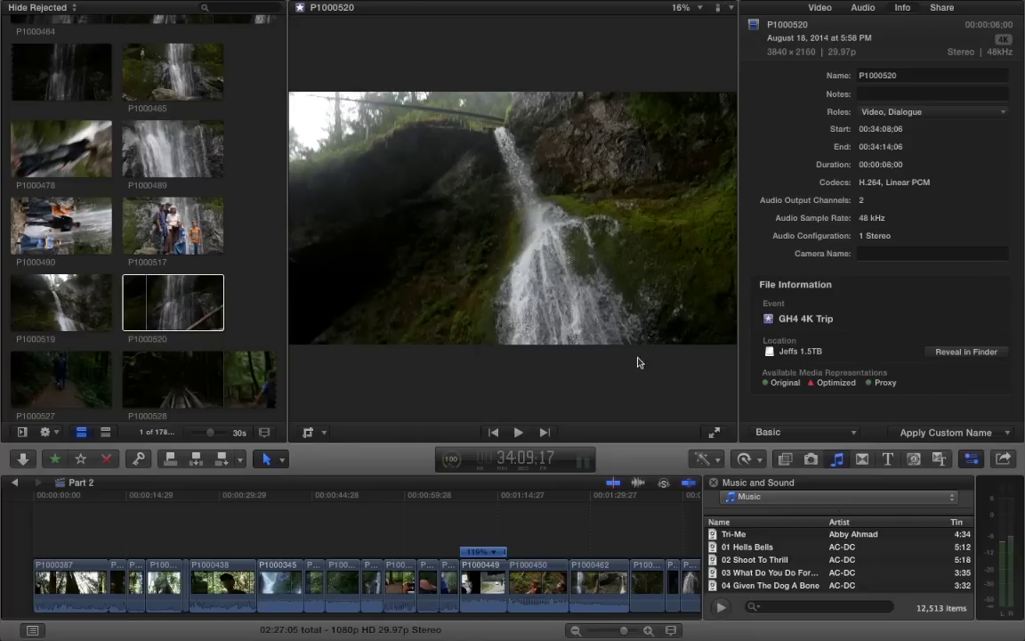
- Browse the event's clip library to examine the available audio and video footage
{"action": "scroll", "coordinate": [182, 339], "scroll_direction": "down", "scroll_amount": 10}
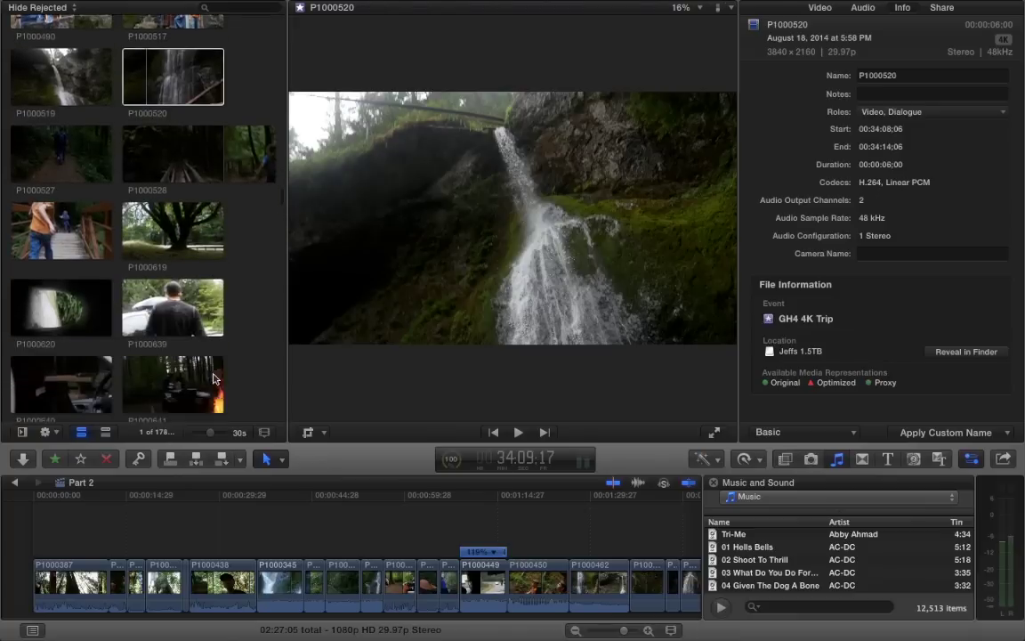
{"action": "scroll", "coordinate": [214, 379], "scroll_direction": "down", "scroll_amount": 4}
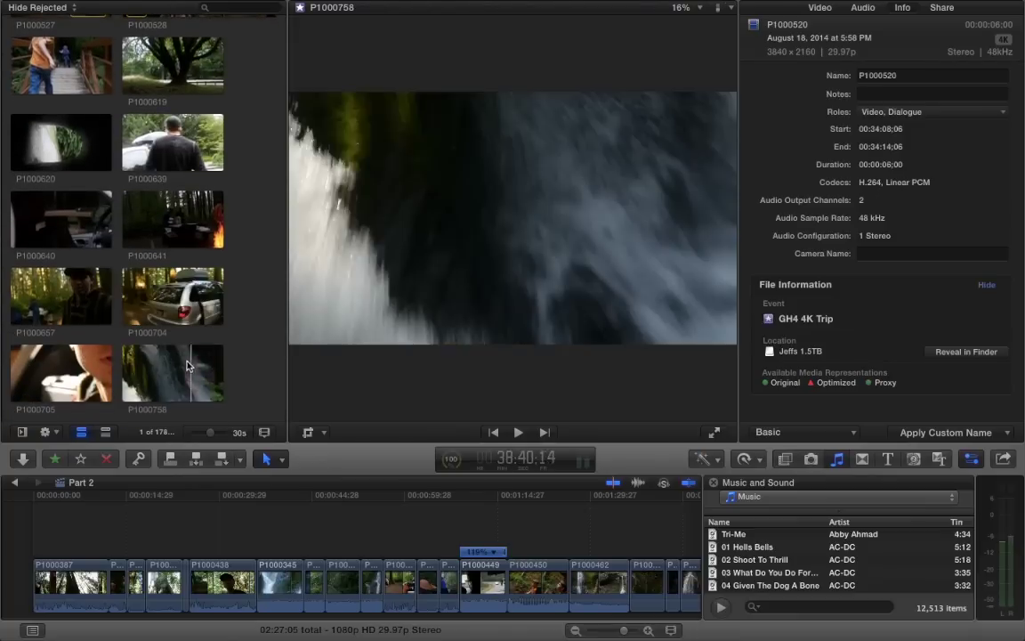
{"action": "scroll", "coordinate": [214, 358], "scroll_direction": "up", "scroll_amount": 20}
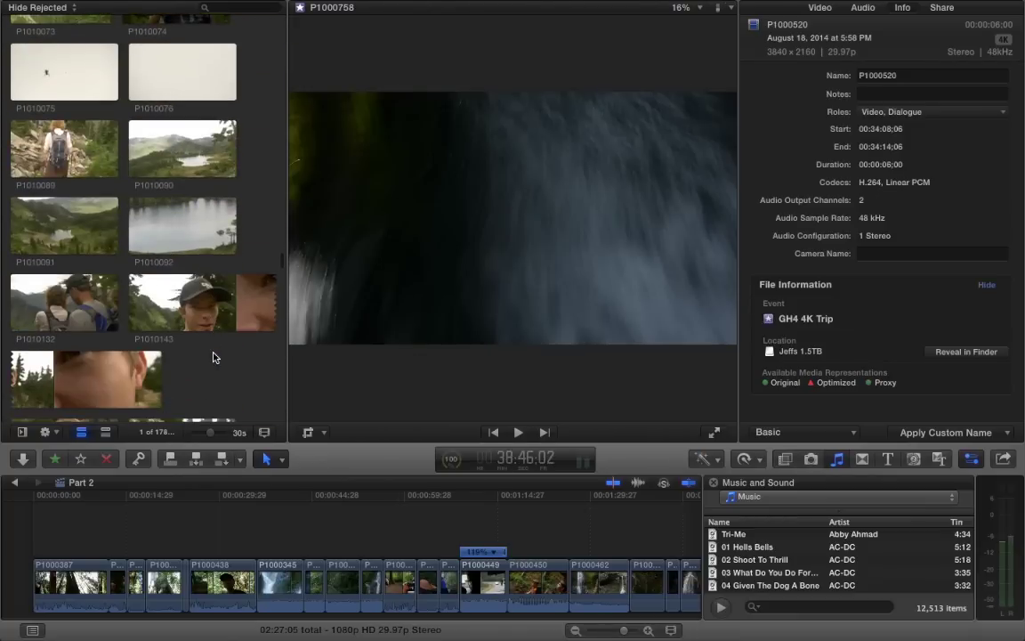
{"action": "scroll", "coordinate": [213, 357], "scroll_direction": "up", "scroll_amount": 10}
{"action": "scroll", "coordinate": [213, 358], "scroll_direction": "down", "scroll_amount": 8}
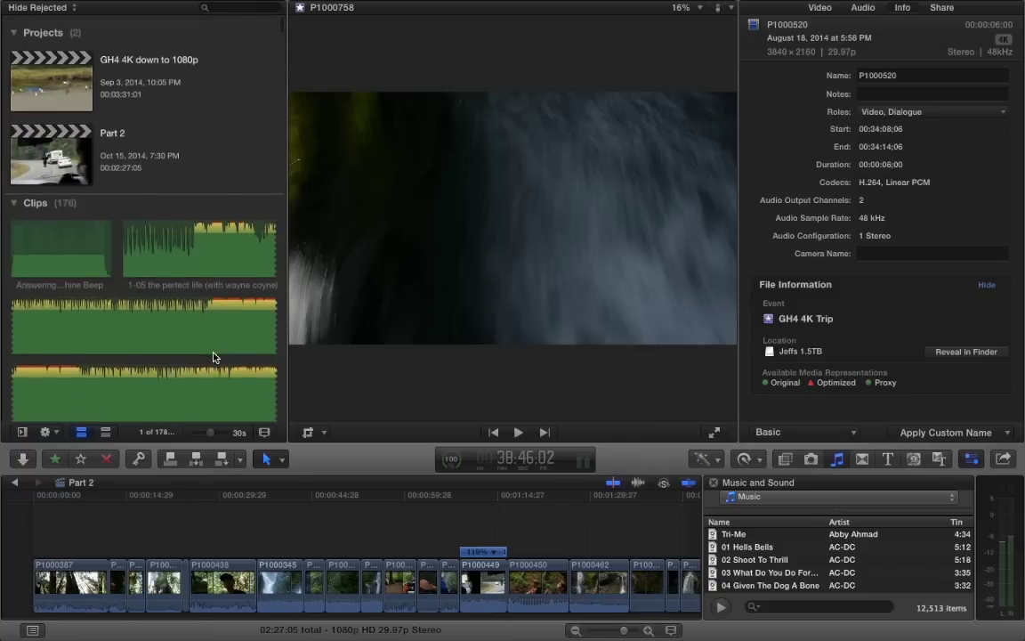
{"action": "scroll", "coordinate": [214, 358], "scroll_direction": "down", "scroll_amount": 10}
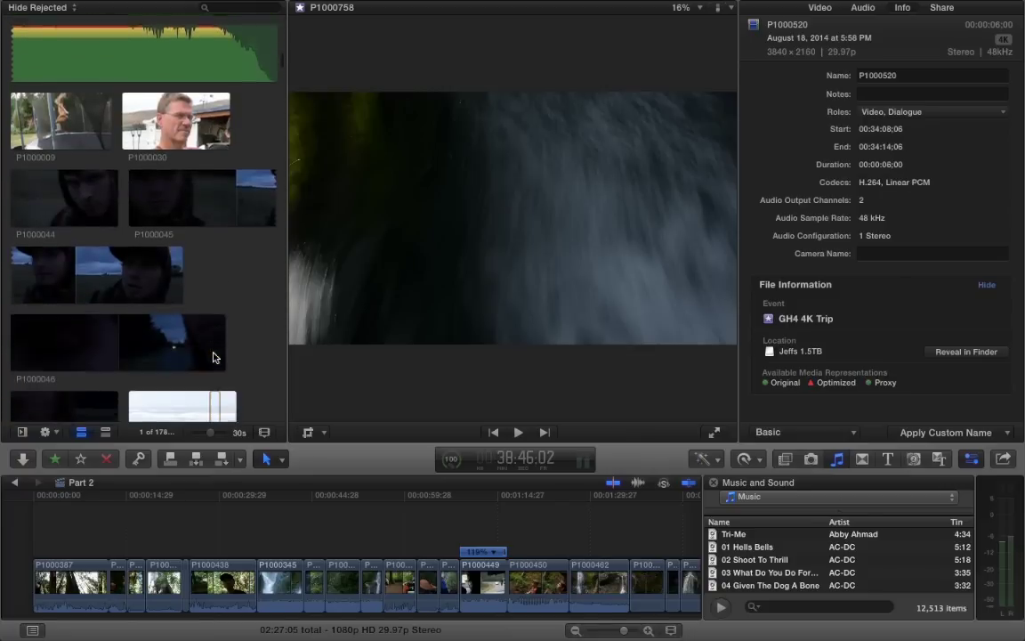
{"action": "left_click", "coordinate": [298, 481]}
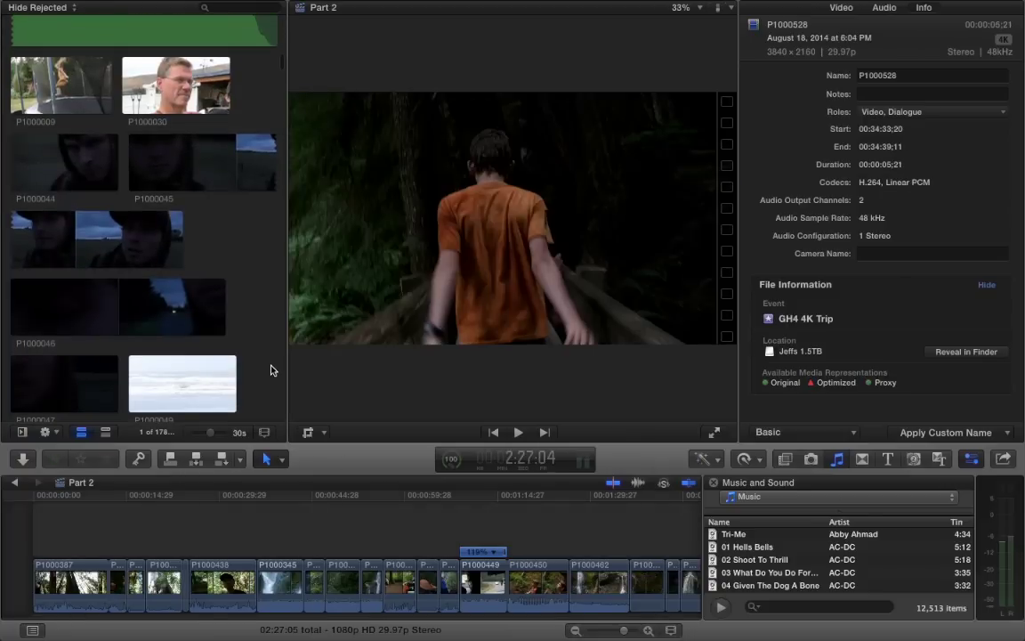
{"action": "scroll", "coordinate": [270, 368], "scroll_direction": "down", "scroll_amount": 5}
{"action": "scroll", "coordinate": [282, 372], "scroll_direction": "down", "scroll_amount": 10}
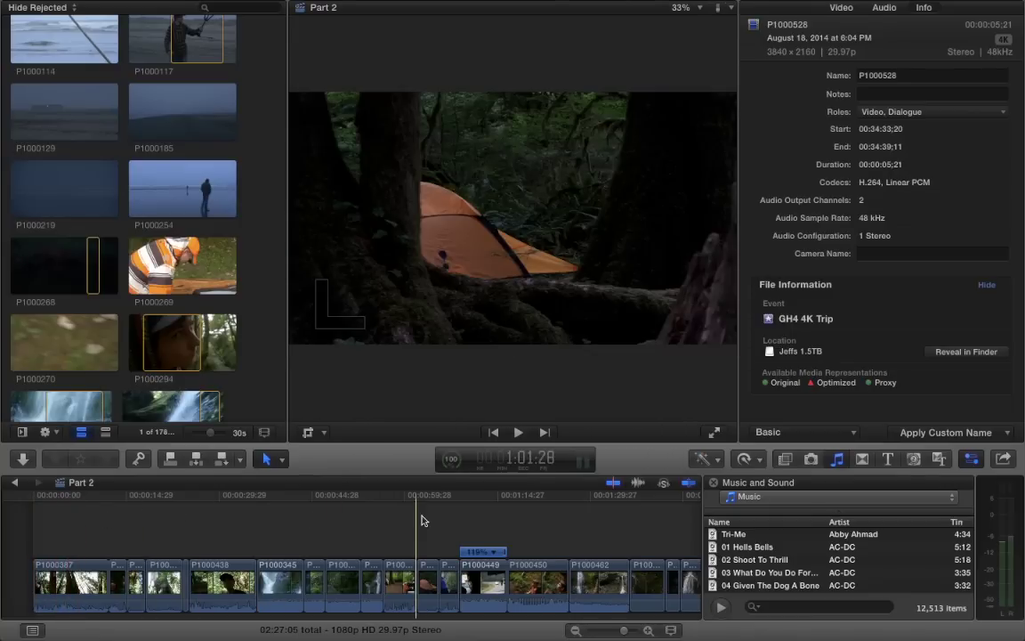
- Switch to the desktop and open About This Mac to check the processor and memory
{"action": "key", "text": "ctrl+Left"}
{"action": "left_click", "coordinate": [16, 7]}
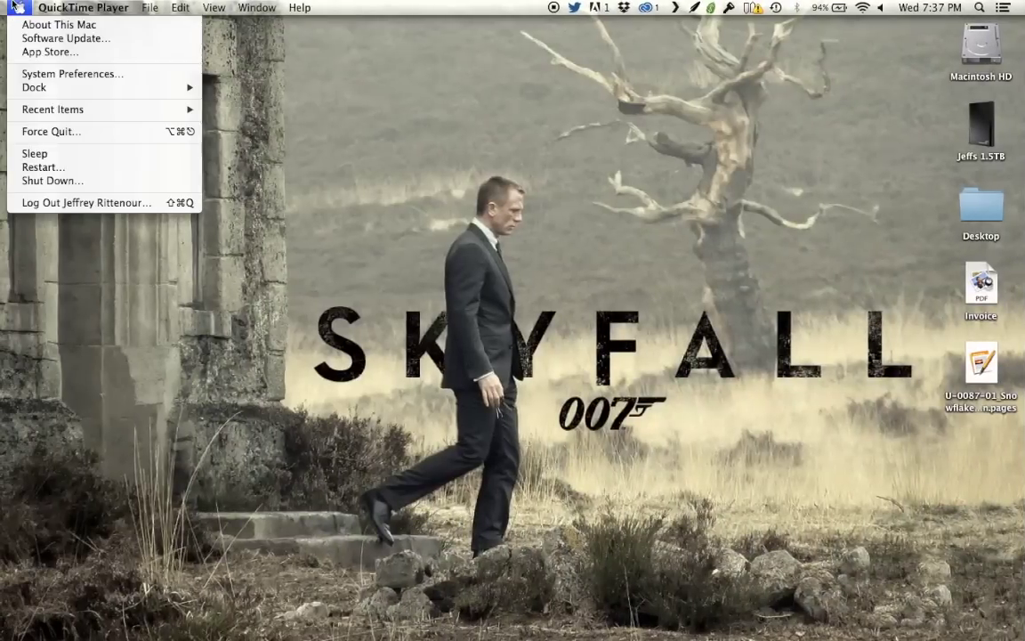
{"action": "left_click", "coordinate": [18, 25]}
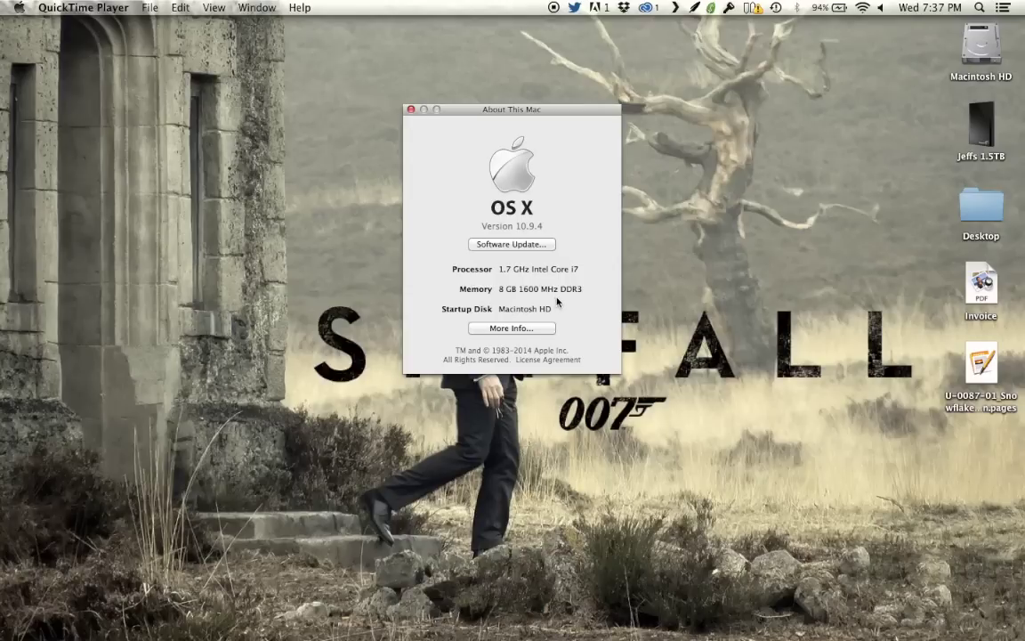
- Open the detailed Mac information and display the storage usage of the connected drives
{"action": "left_click", "coordinate": [53, 7]}
{"action": "left_click", "coordinate": [51, 5]}
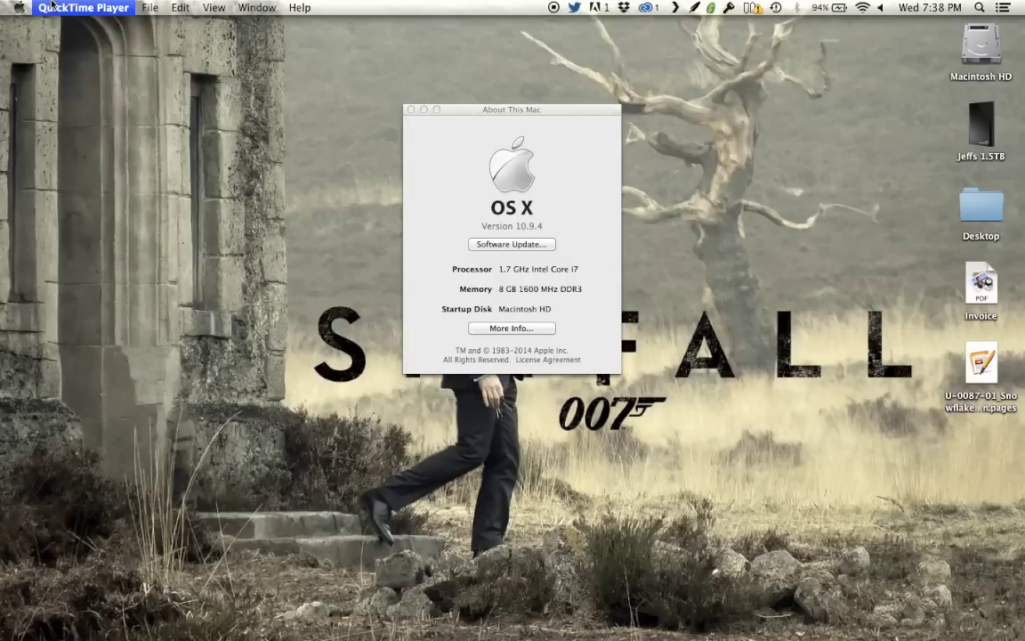
{"action": "left_click", "coordinate": [37, 4]}
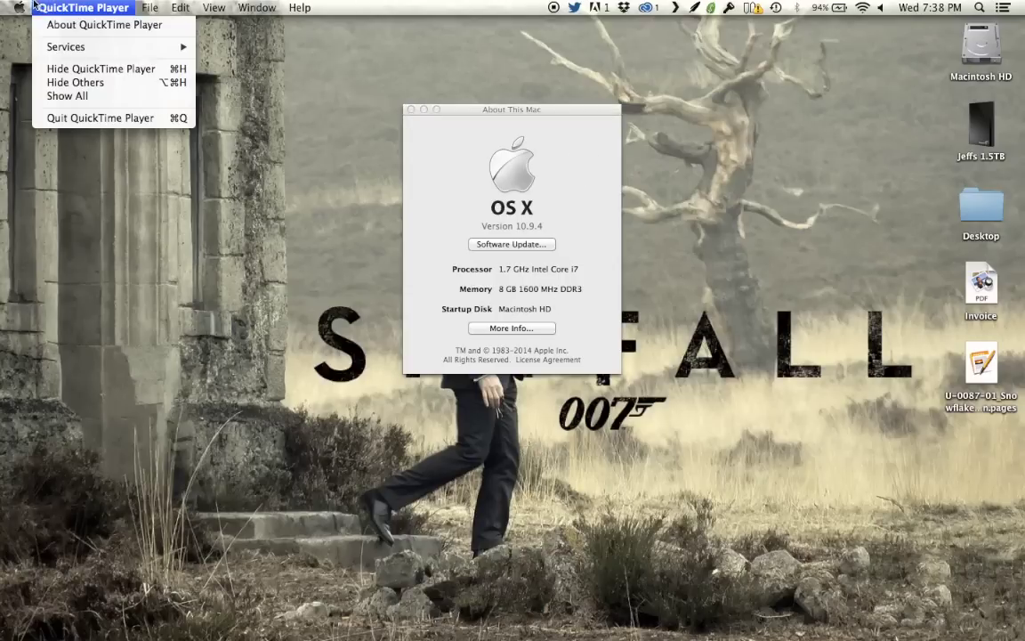
{"action": "left_click", "coordinate": [35, 7]}
{"action": "left_click", "coordinate": [518, 327]}
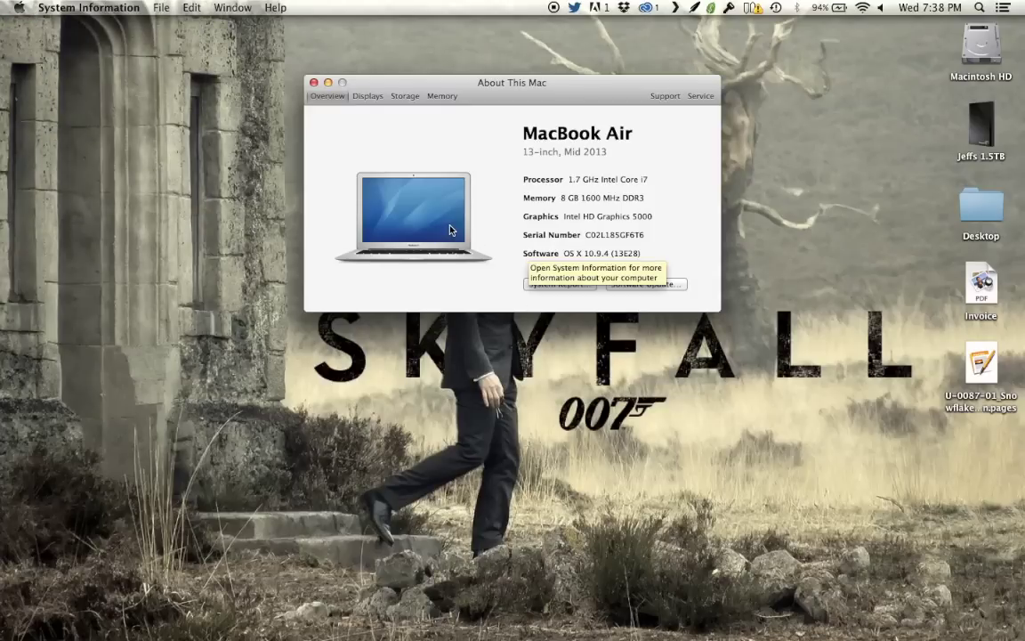
{"action": "left_click", "coordinate": [401, 101]}
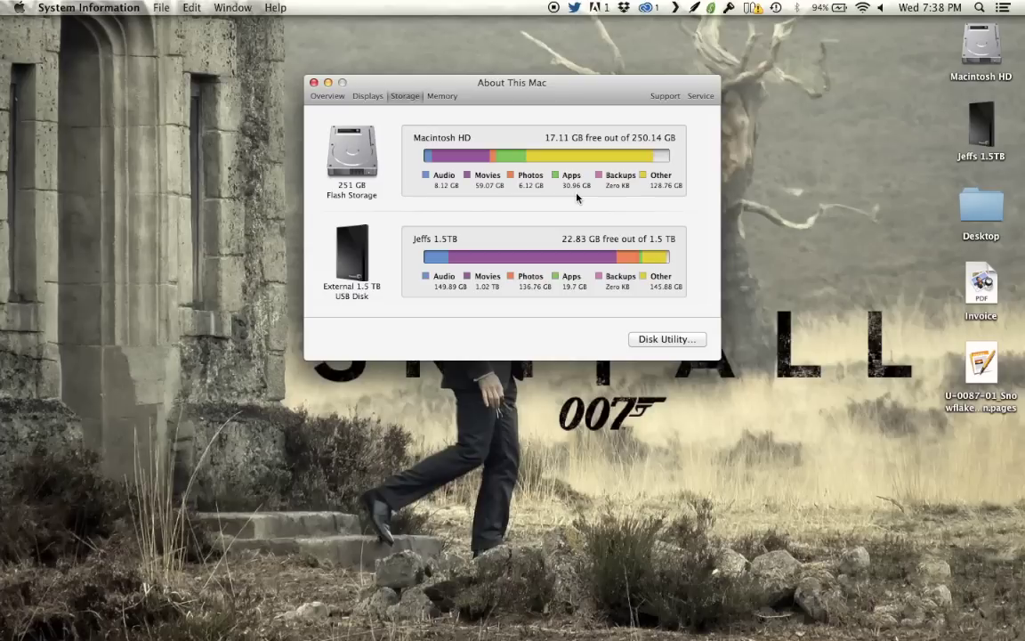
- Switch to Lightroom and expand the 2014 Trip with the Family GH4 folder
{"action": "mouse_move", "coordinate": [107, 627]}
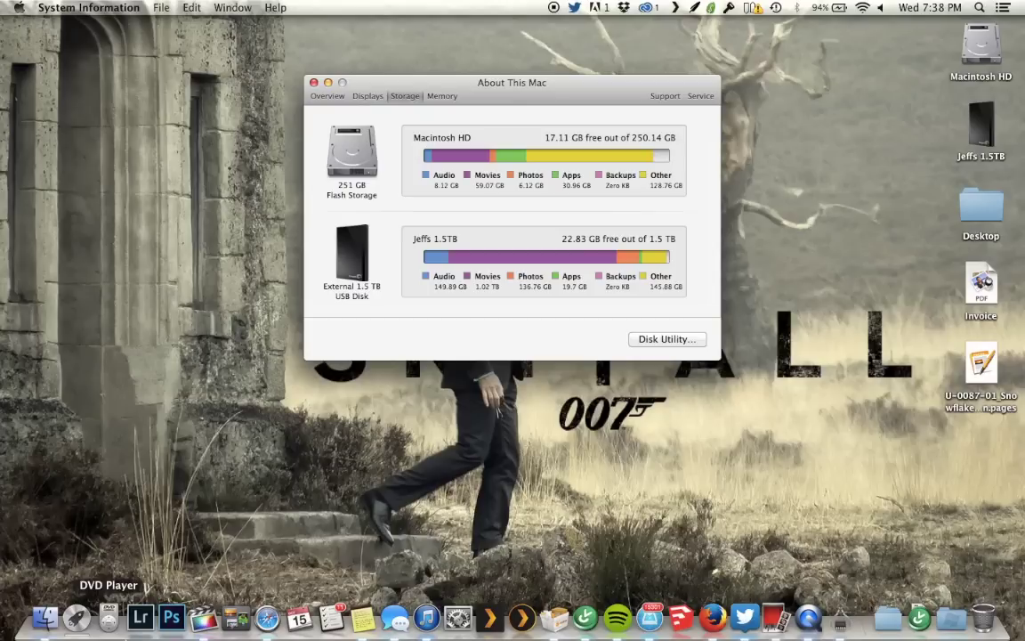
{"action": "left_click", "coordinate": [139, 621]}
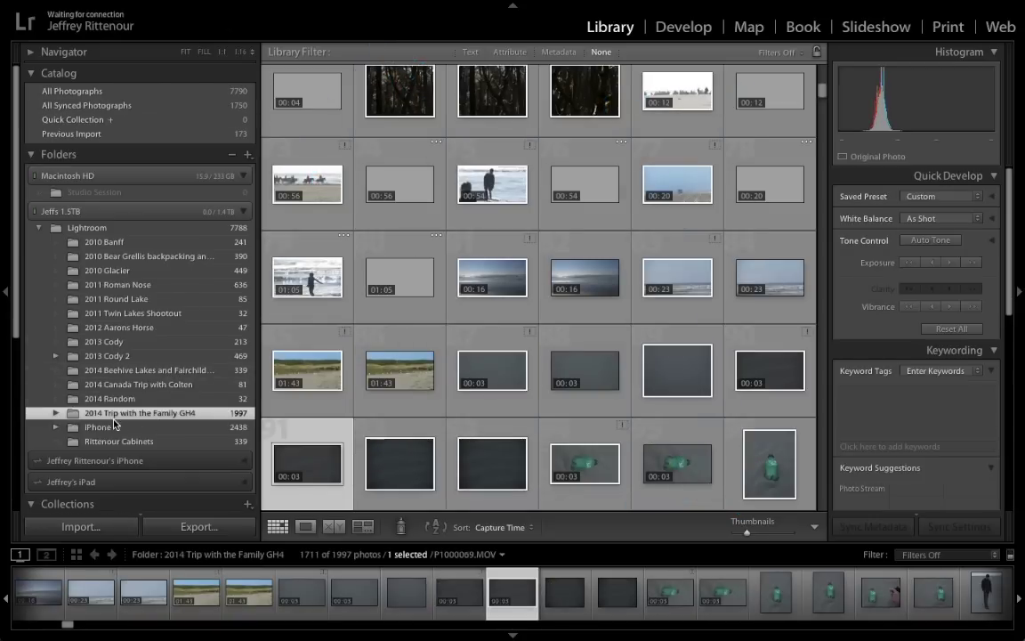
{"action": "left_click", "coordinate": [55, 417]}
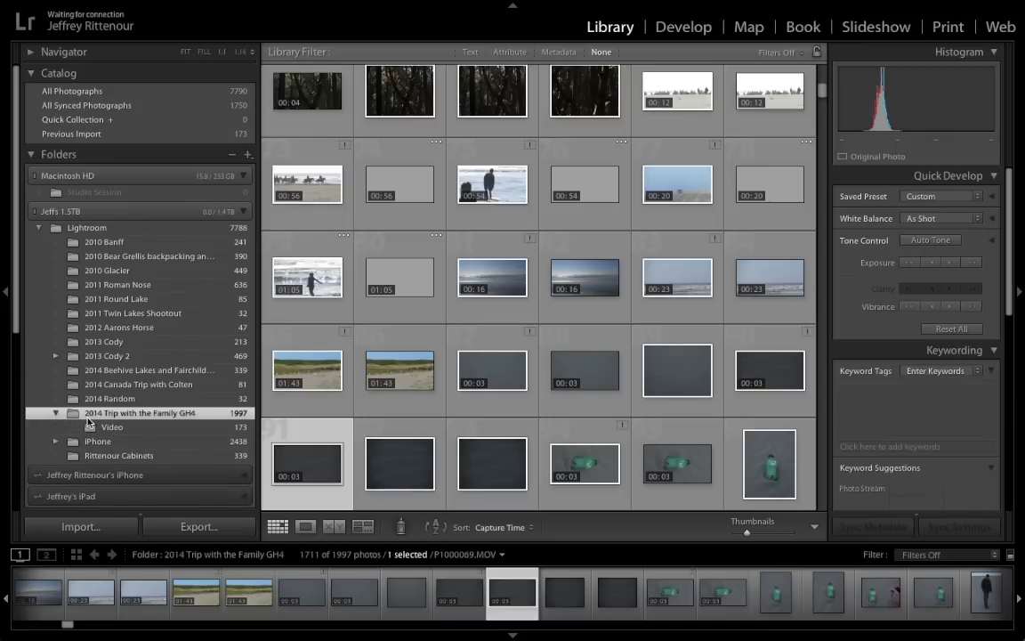
- Browse the thumbnails of the 2014 Trip with the Family GH4 folder to examine its mixed photos and videos
{"action": "scroll", "coordinate": [567, 231], "scroll_direction": "up", "scroll_amount": 10}
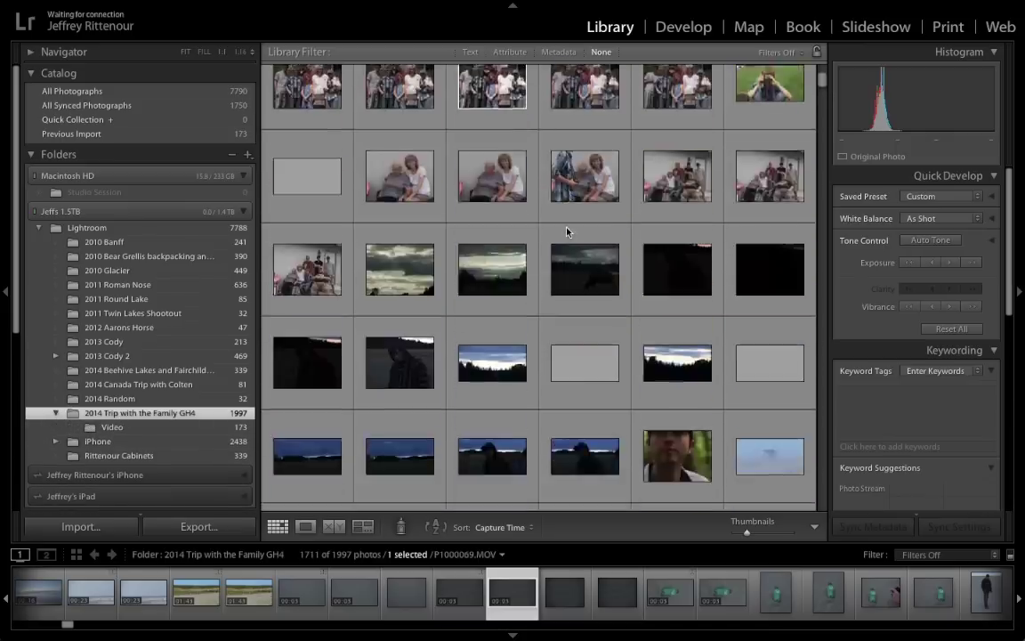
{"action": "scroll", "coordinate": [566, 231], "scroll_direction": "up", "scroll_amount": 5}
{"action": "scroll", "coordinate": [567, 233], "scroll_direction": "down", "scroll_amount": 20}
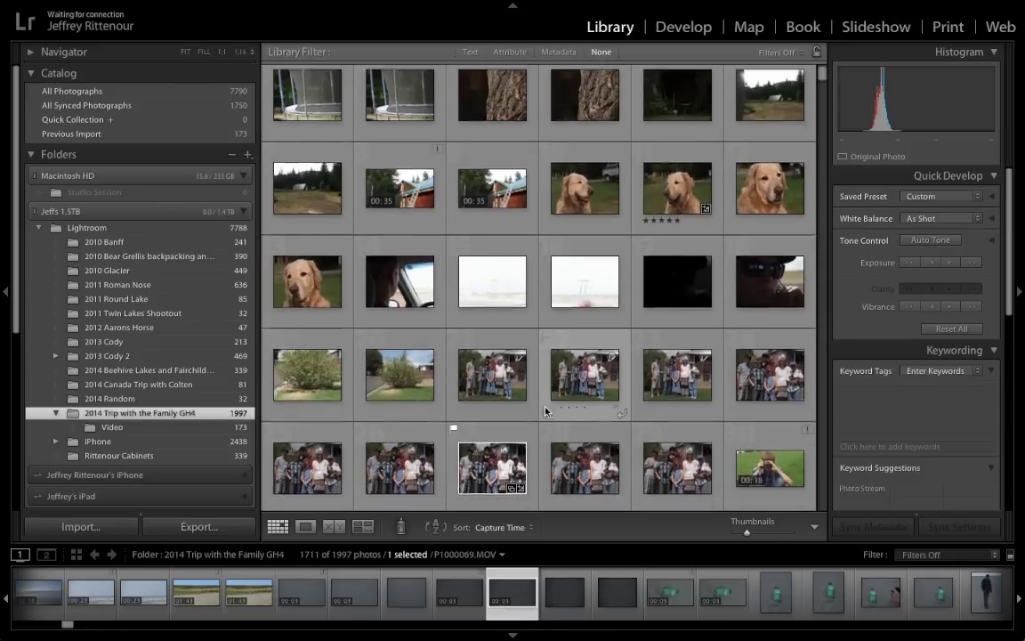
{"action": "scroll", "coordinate": [576, 268], "scroll_direction": "down", "scroll_amount": 15}
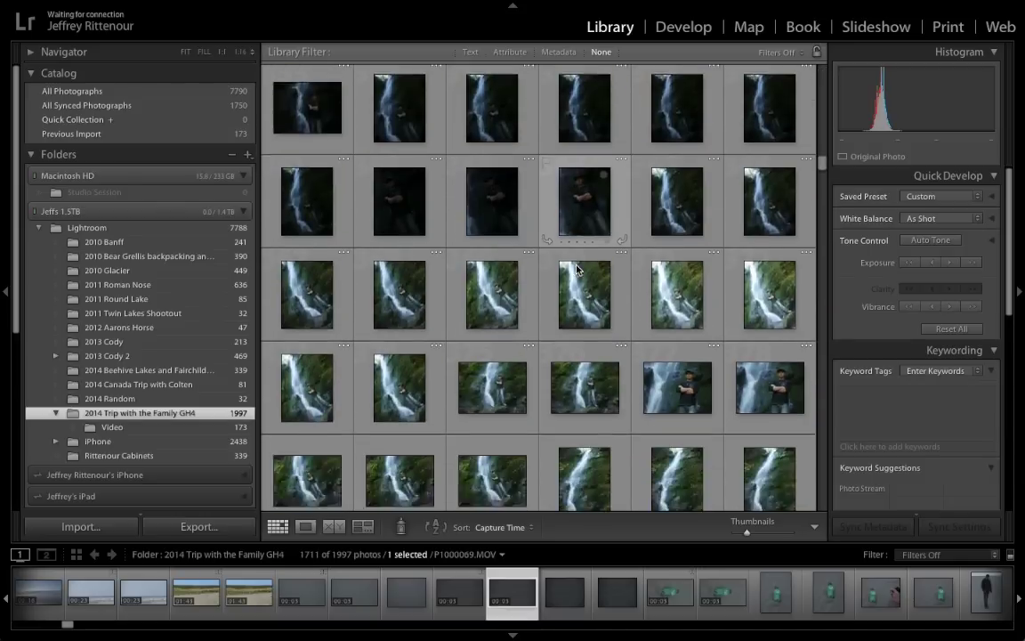
{"action": "scroll", "coordinate": [576, 270], "scroll_direction": "down", "scroll_amount": 15}
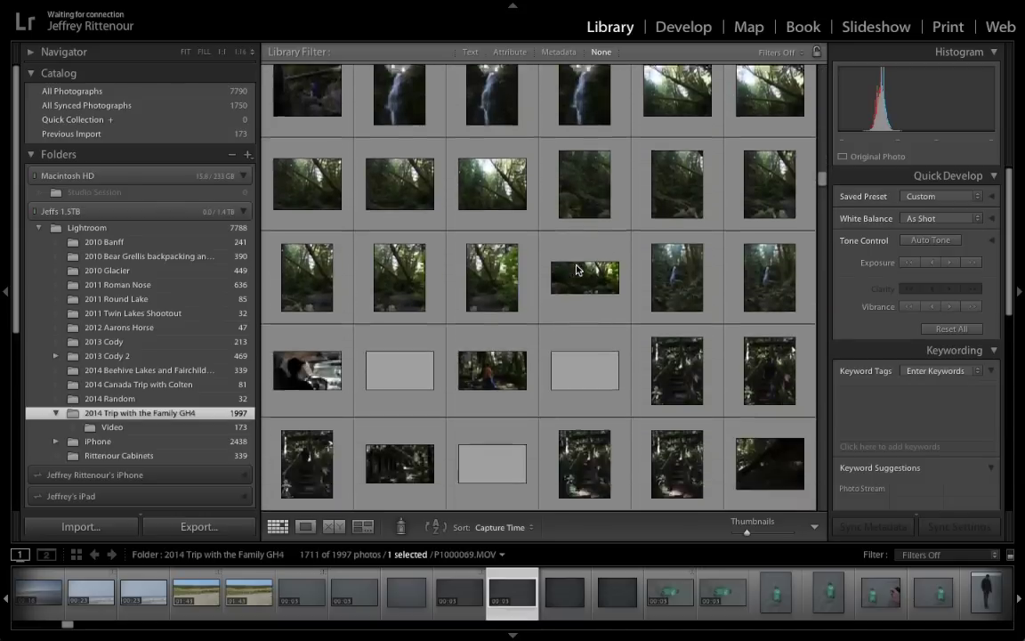
{"action": "scroll", "coordinate": [576, 270], "scroll_direction": "down", "scroll_amount": 5}
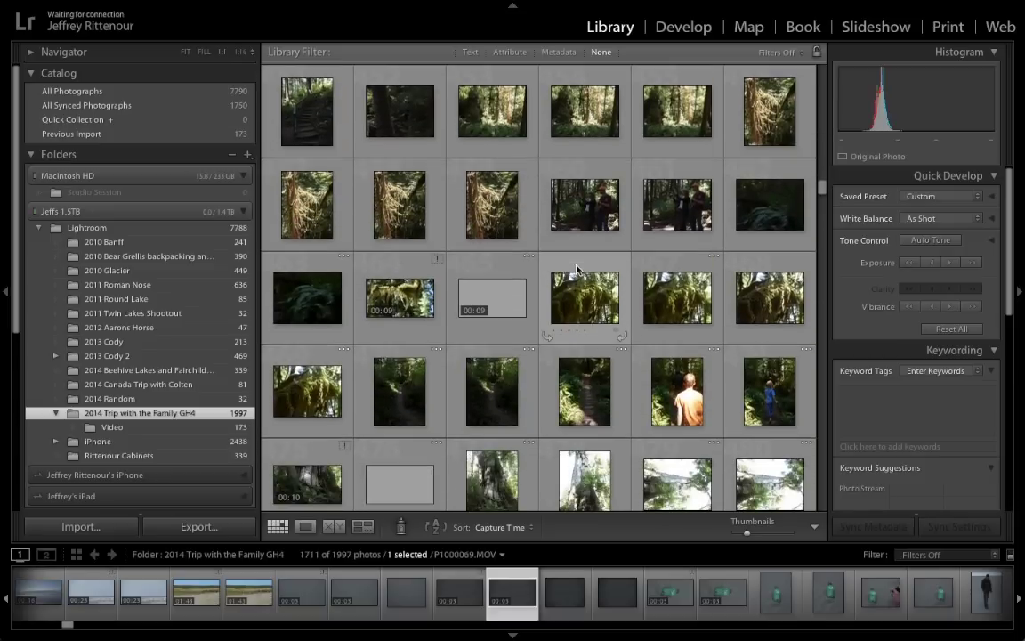
{"action": "scroll", "coordinate": [576, 269], "scroll_direction": "down", "scroll_amount": 10}
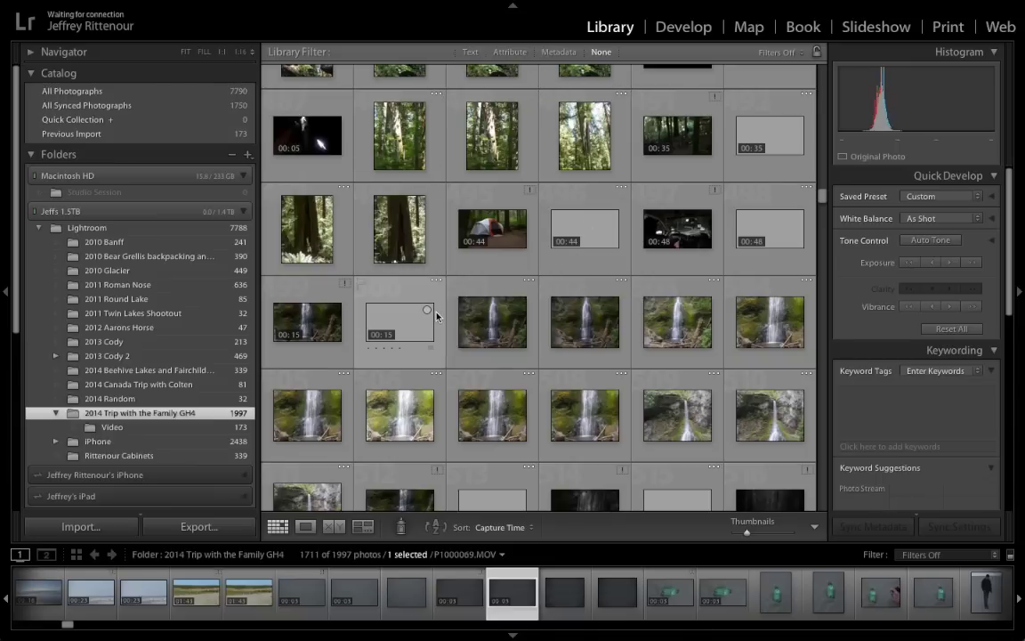
- Open the trip folder's Video subfolder and select all of its clips
{"action": "left_click", "coordinate": [136, 428]}
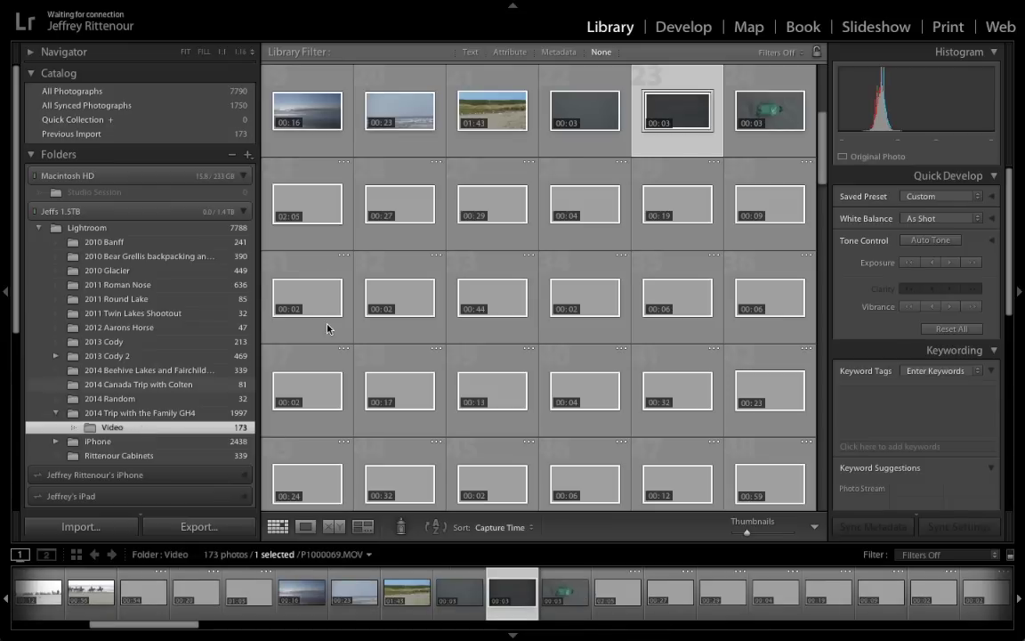
{"action": "scroll", "coordinate": [336, 118], "scroll_direction": "up", "scroll_amount": 1}
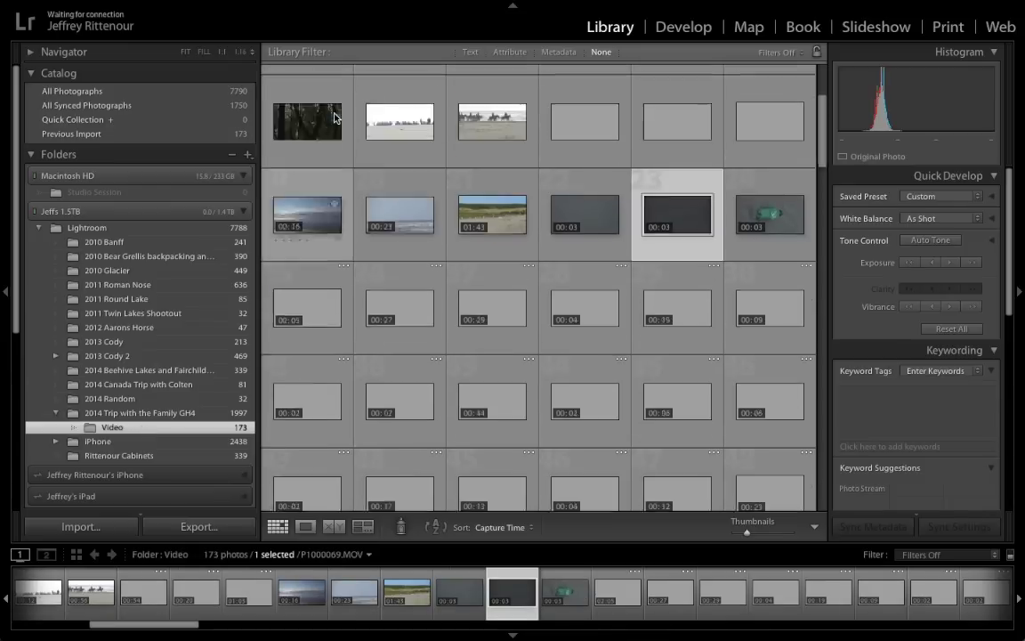
{"action": "scroll", "coordinate": [336, 118], "scroll_direction": "up", "scroll_amount": 2}
{"action": "left_click", "coordinate": [289, 101]}
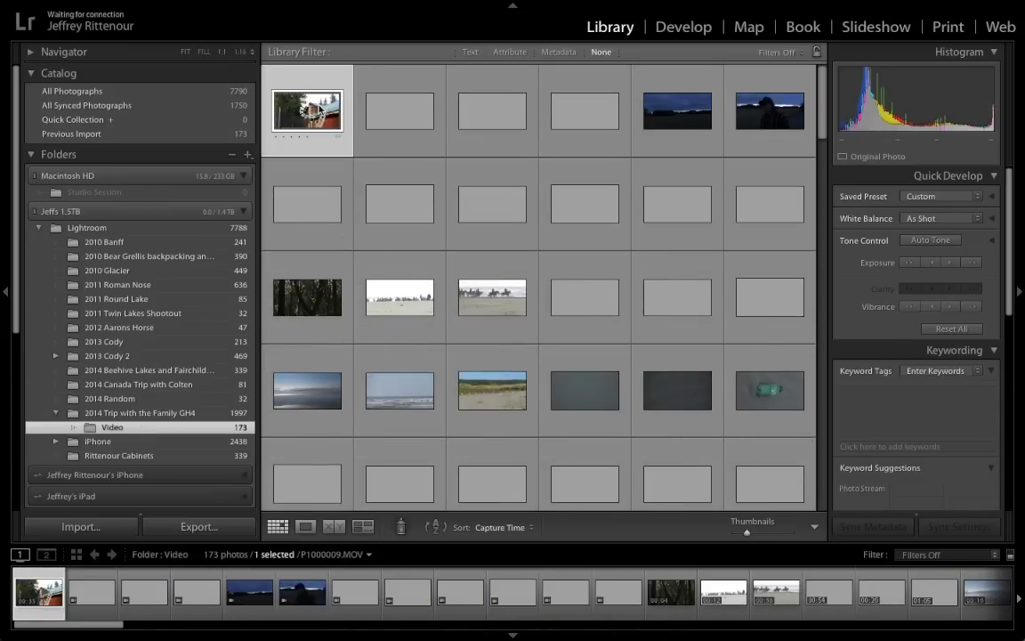
{"action": "key", "text": "super+a"}
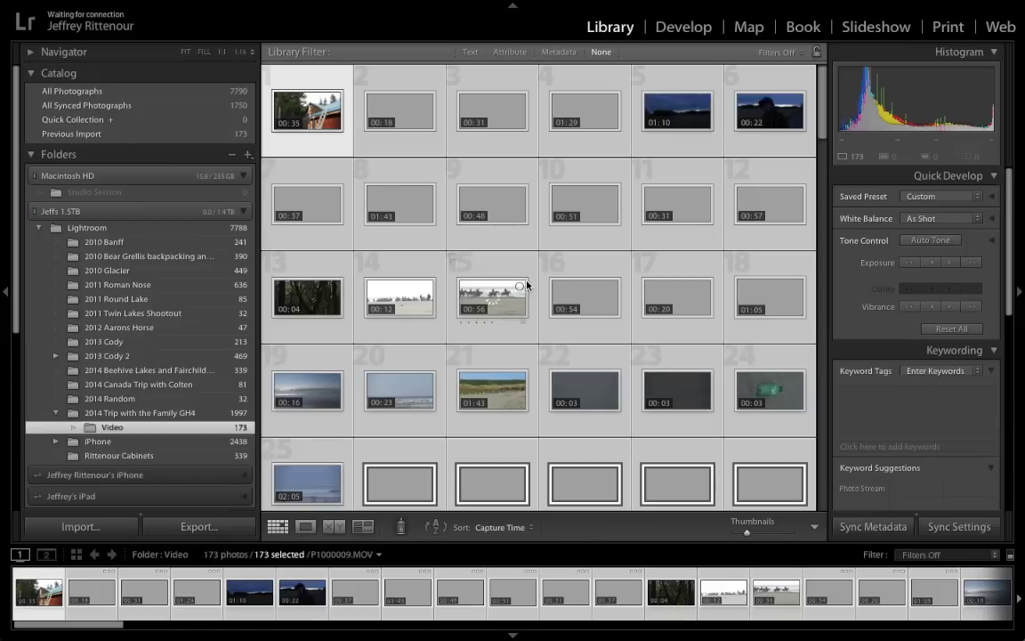
- Look through the clips in the Video subfolder, then collapse the 2014 Trip with the Family GH4 folder to view its combined photos and videos
{"action": "scroll", "coordinate": [601, 272], "scroll_direction": "down", "scroll_amount": 15}
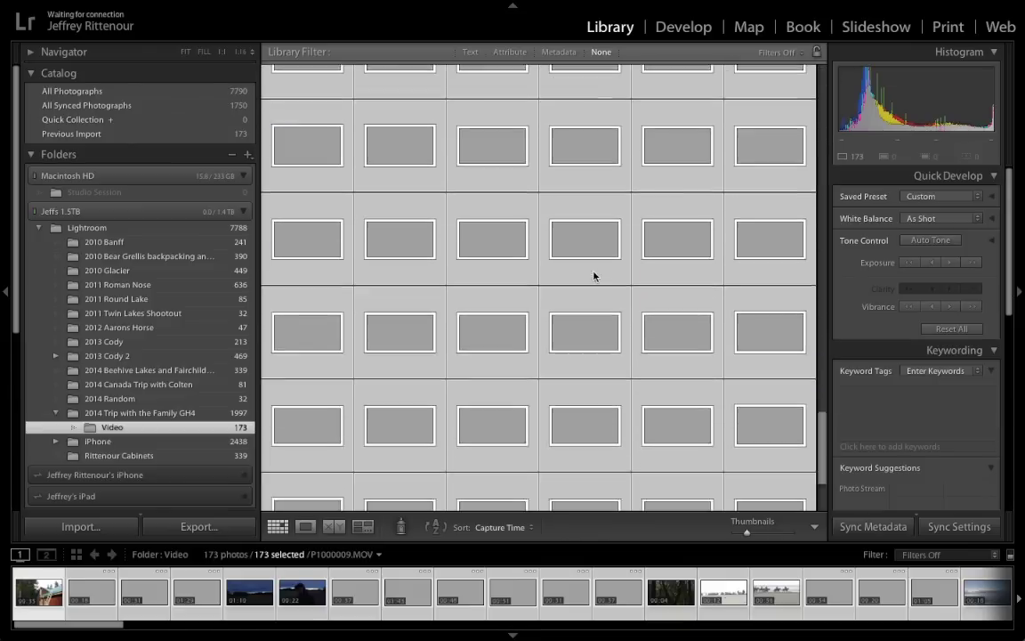
{"action": "scroll", "coordinate": [593, 276], "scroll_direction": "up", "scroll_amount": 15}
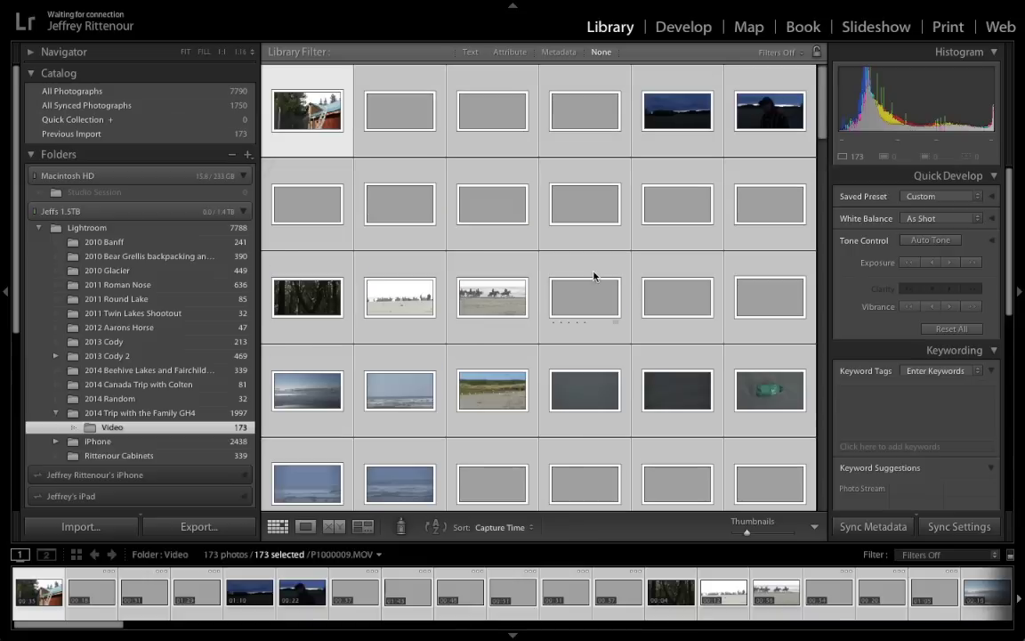
{"action": "left_click", "coordinate": [507, 220]}
{"action": "scroll", "coordinate": [338, 210], "scroll_direction": "down", "scroll_amount": 3}
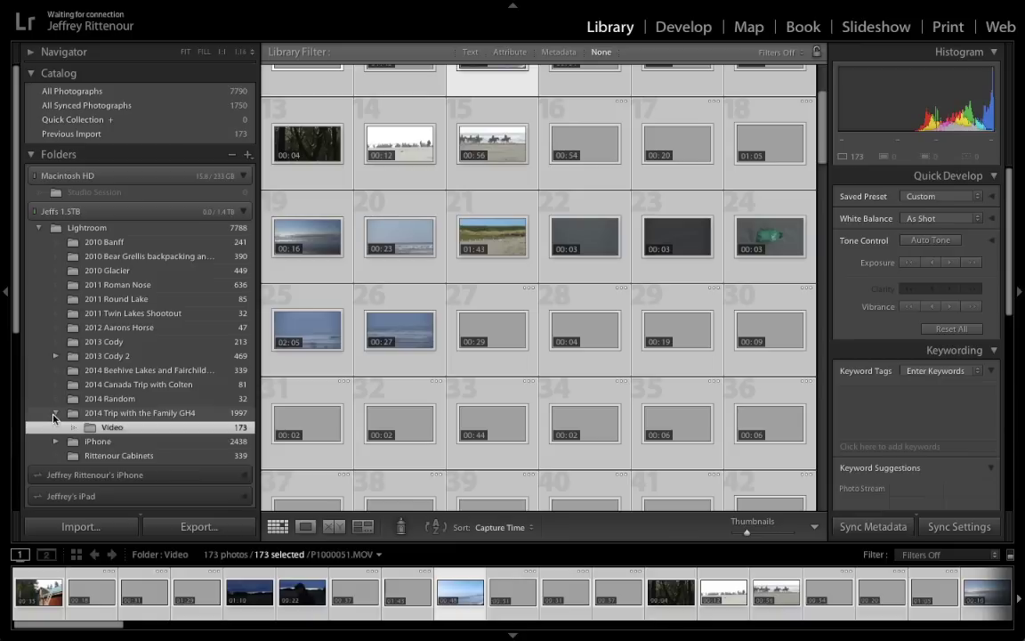
{"action": "left_click", "coordinate": [55, 414]}
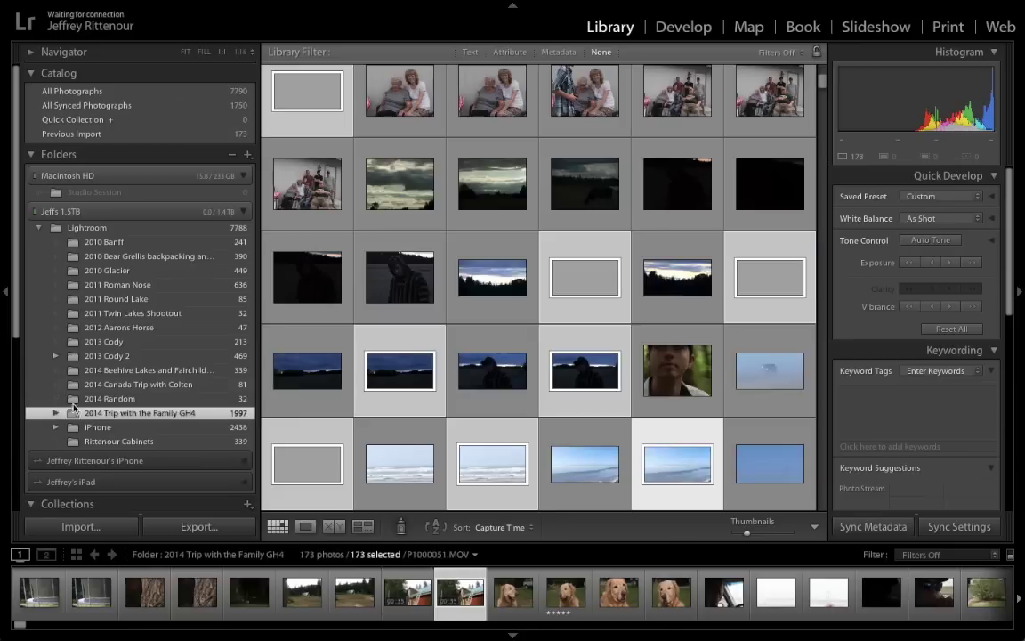
{"action": "scroll", "coordinate": [399, 291], "scroll_direction": "up", "scroll_amount": 10}
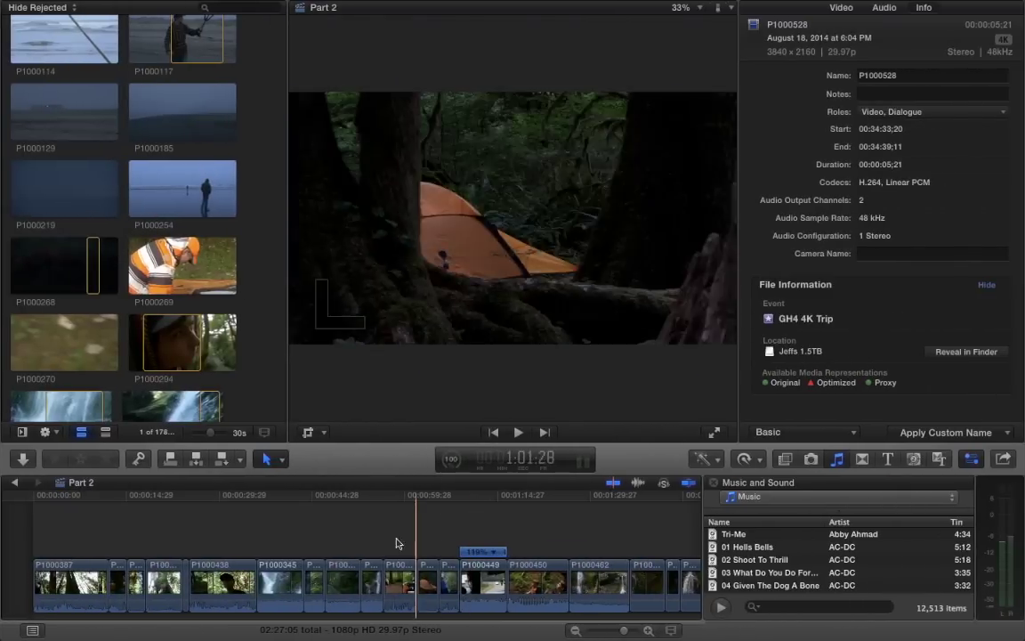
- In Final Cut Pro, play a short stretch of the Part 2 timeline around the orange tent clip and pause it
{"action": "left_click", "coordinate": [382, 540]}
{"action": "key", "text": "space"}
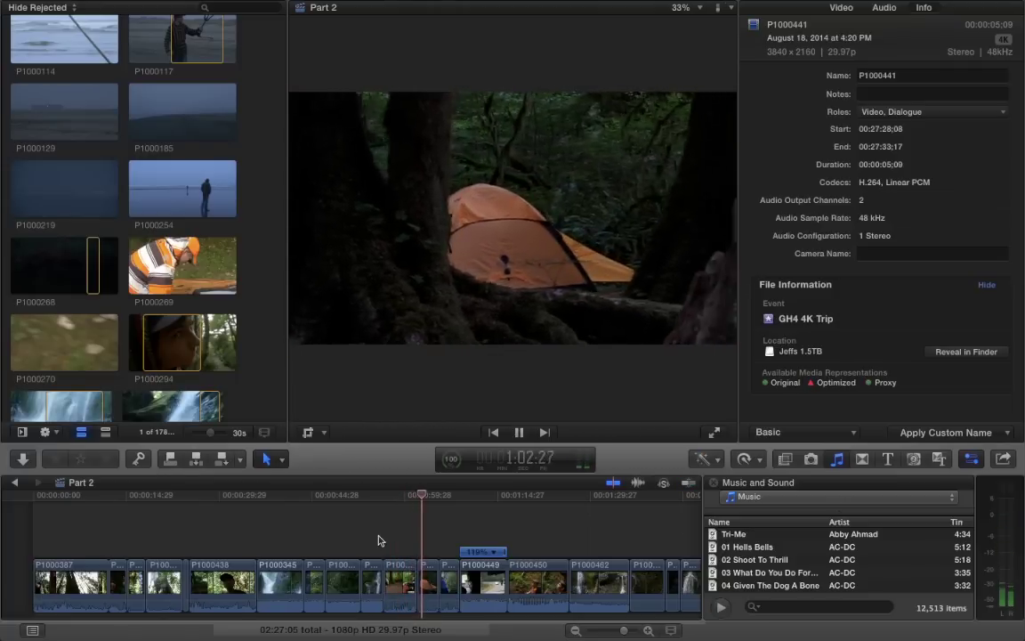
{"action": "key", "text": "space"}
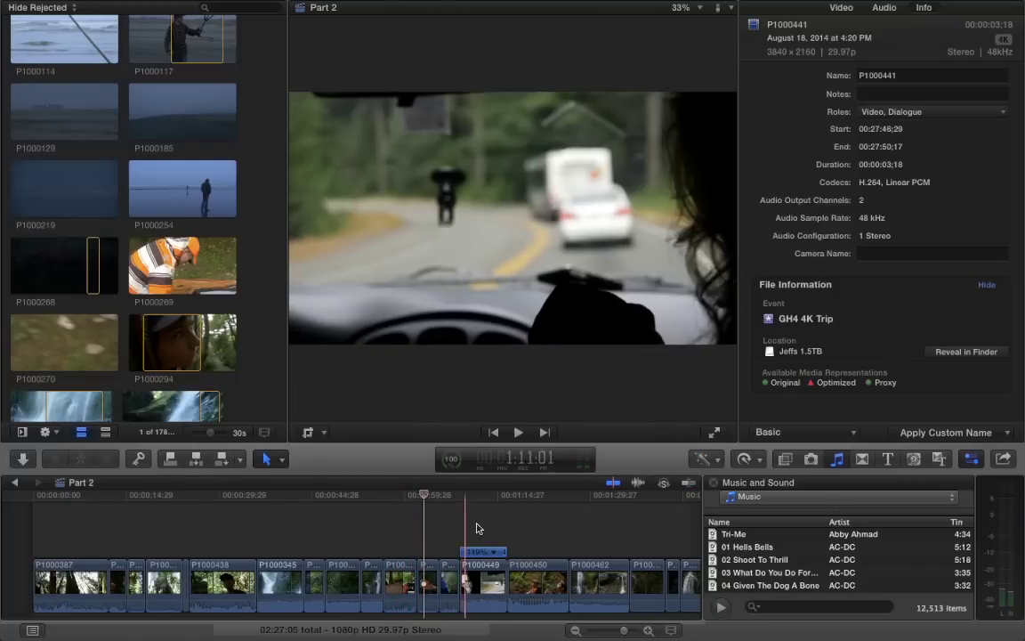